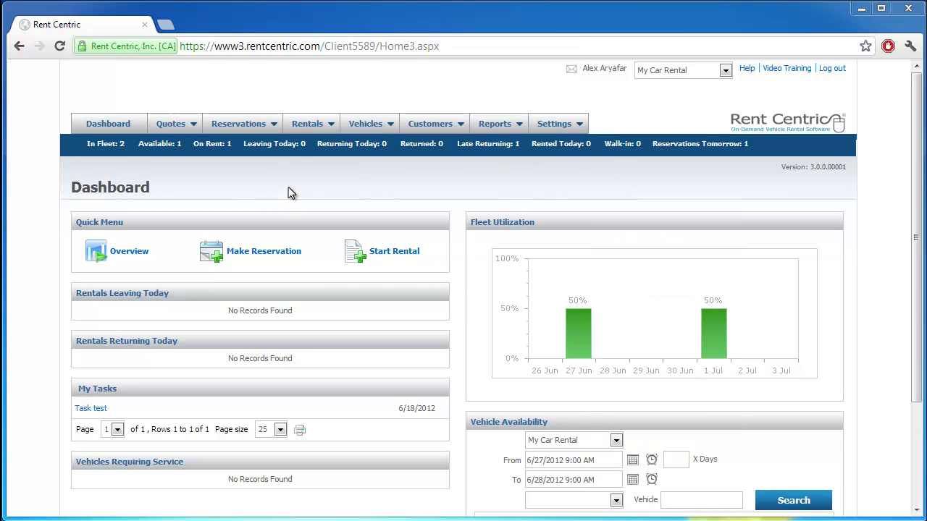
mouse_move(319, 126)
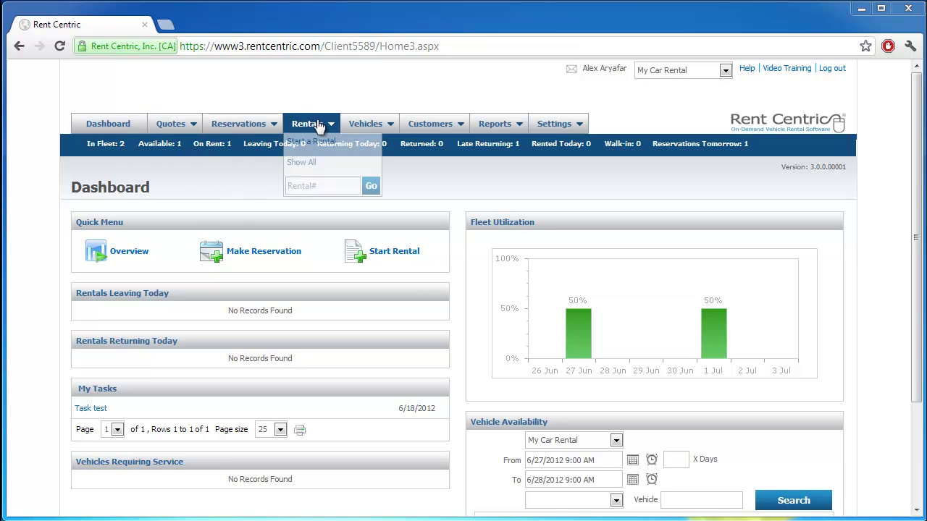
mouse_move(500, 129)
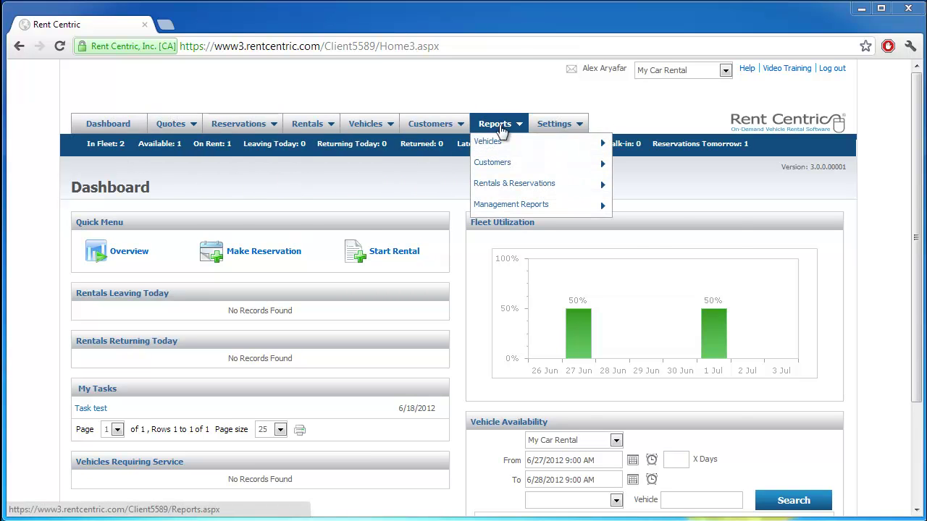
mouse_move(501, 147)
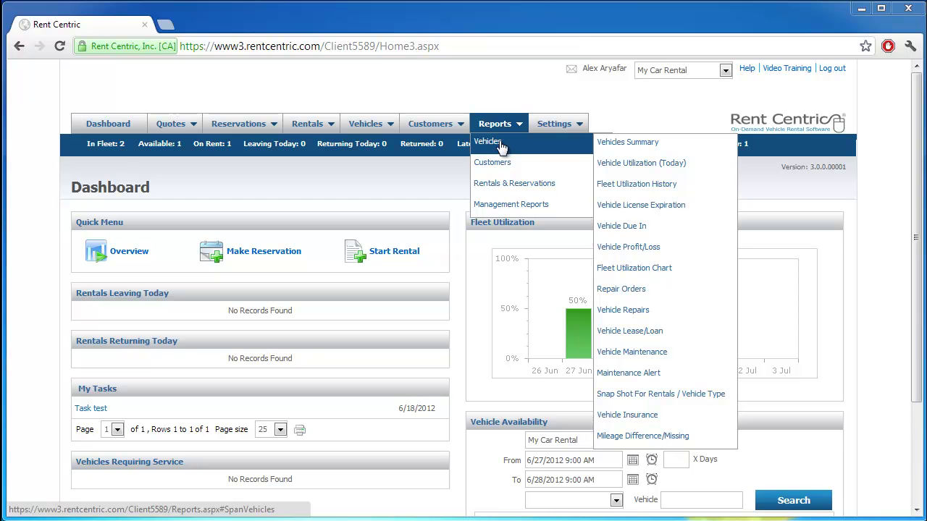
mouse_move(550, 125)
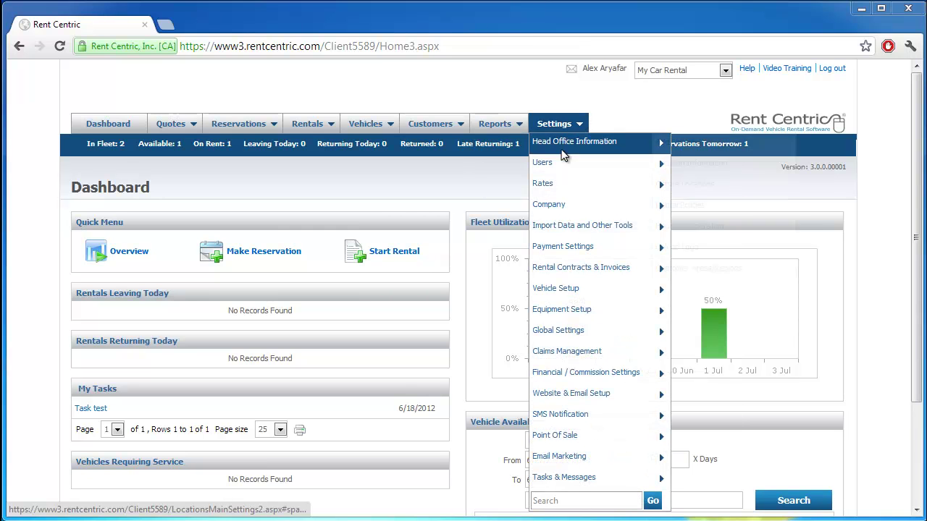
mouse_move(568, 206)
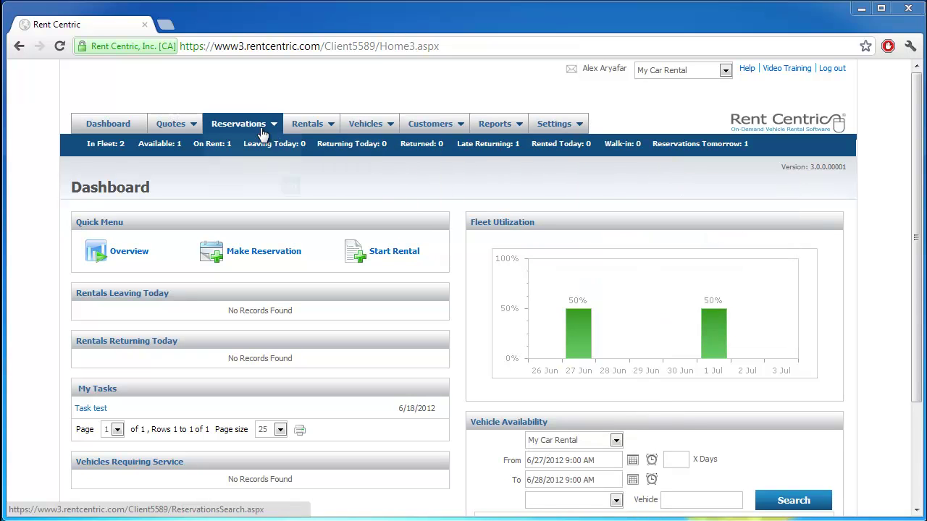
- Open the full list of reservations
mouse_move(249, 124)
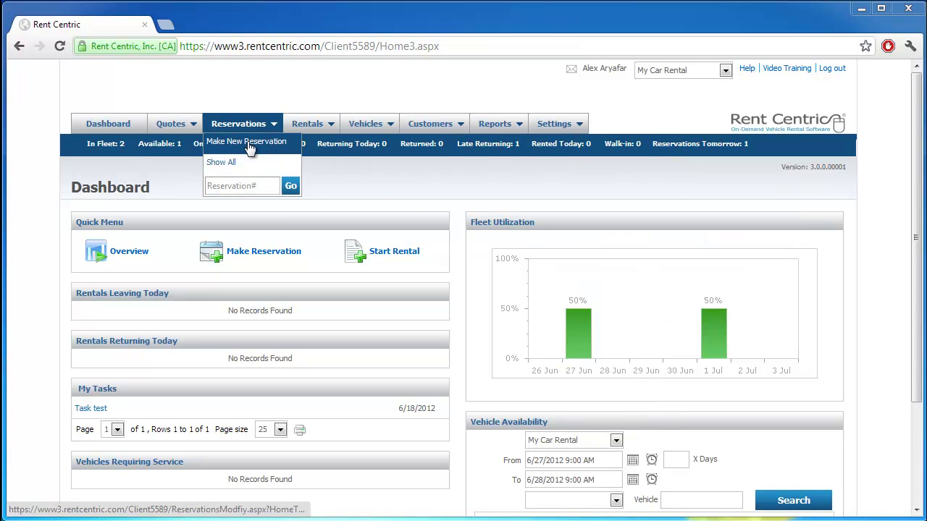
left_click(247, 187)
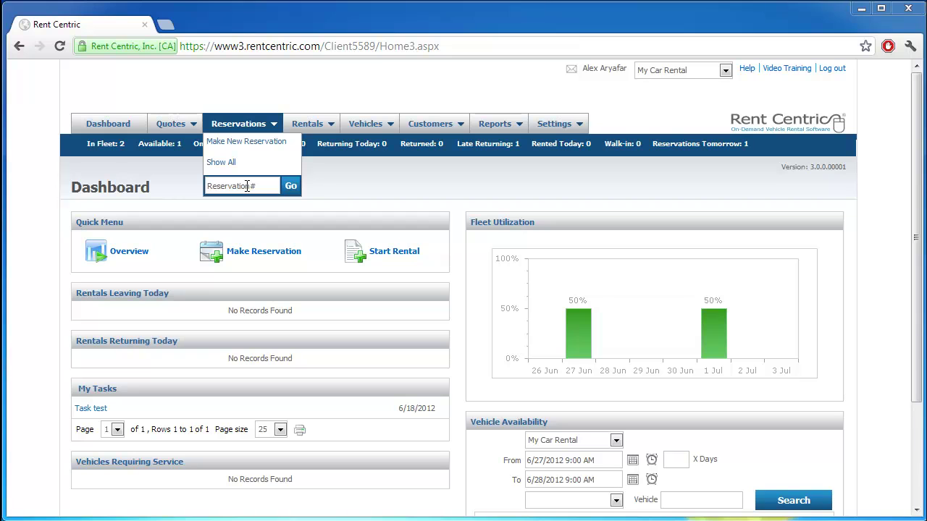
left_click(247, 187)
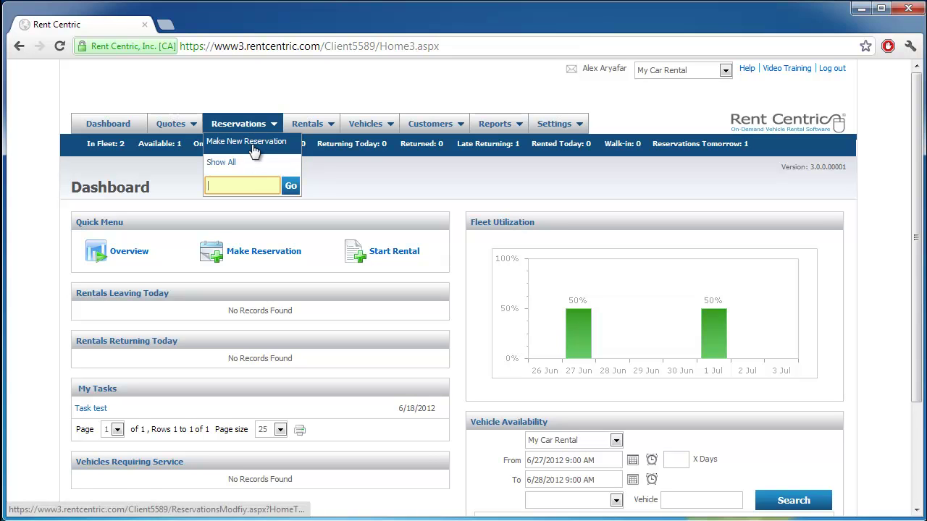
left_click(230, 163)
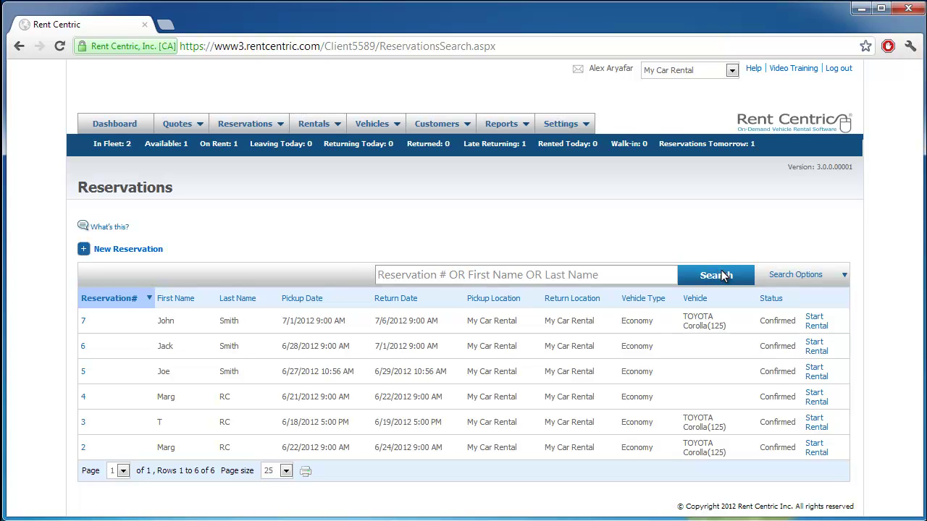
- Expand the reservation search options and review the filters, the results list and the page size choices
left_click(818, 278)
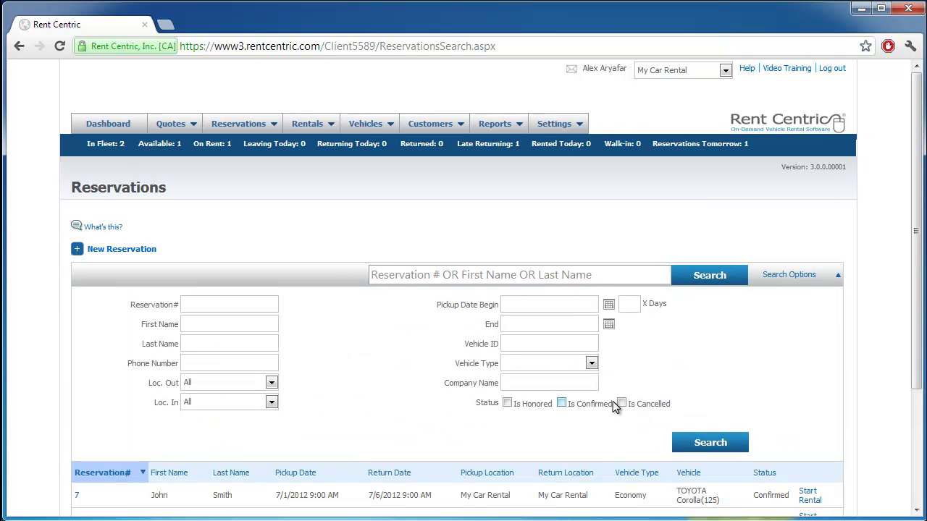
scroll(613, 401, "down", 2)
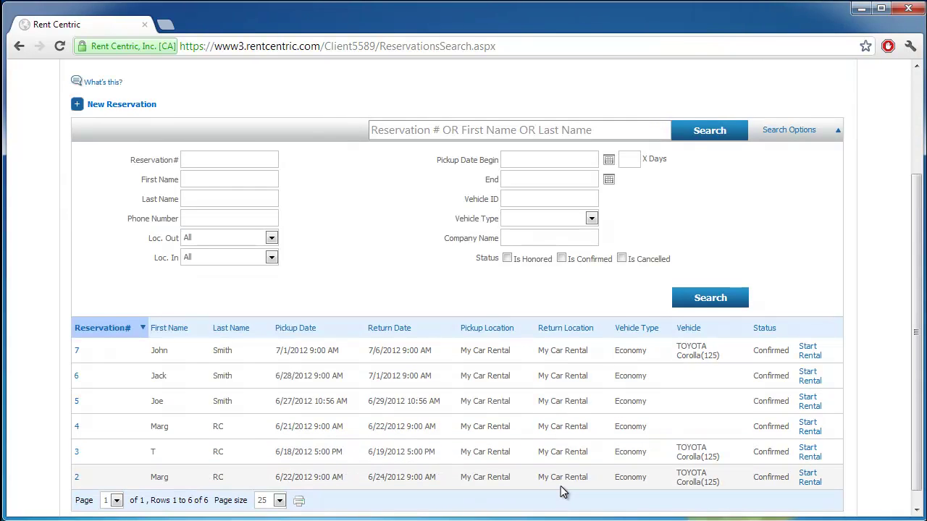
left_click(280, 501)
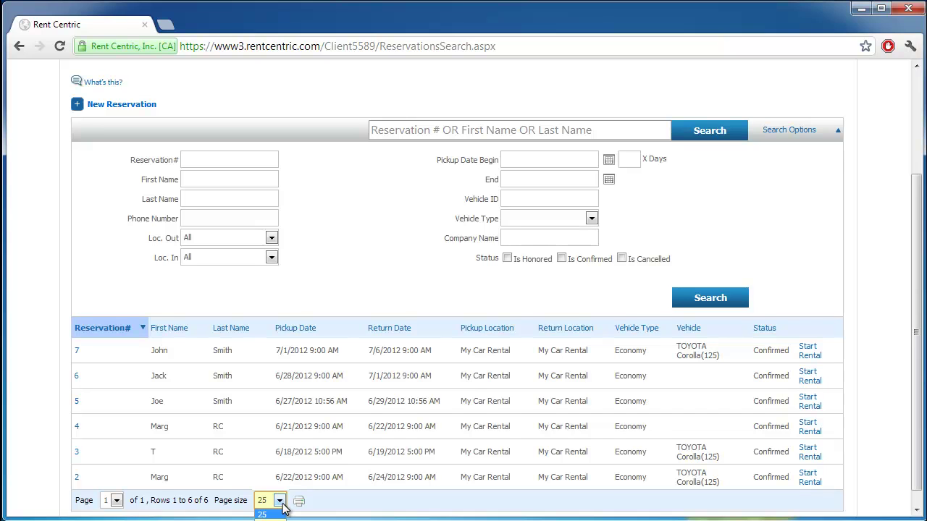
left_click(282, 514)
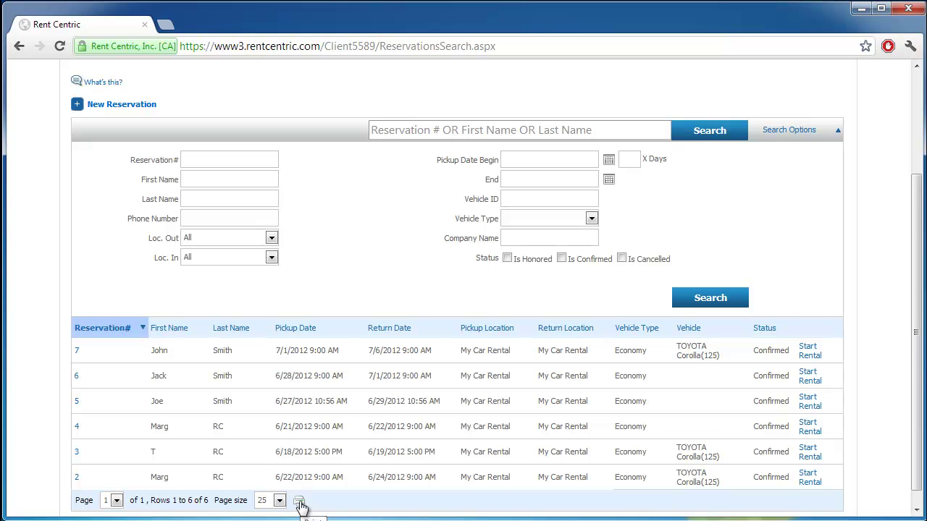
scroll(301, 506, "up", 2)
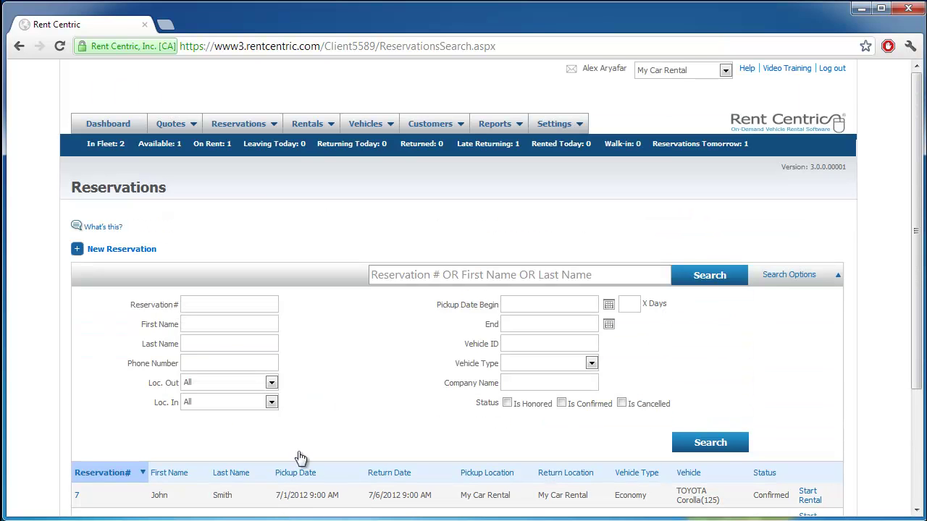
- Open the fleet schedule overview from the dashboard and try to move the unassigned reservation
left_click(119, 125)
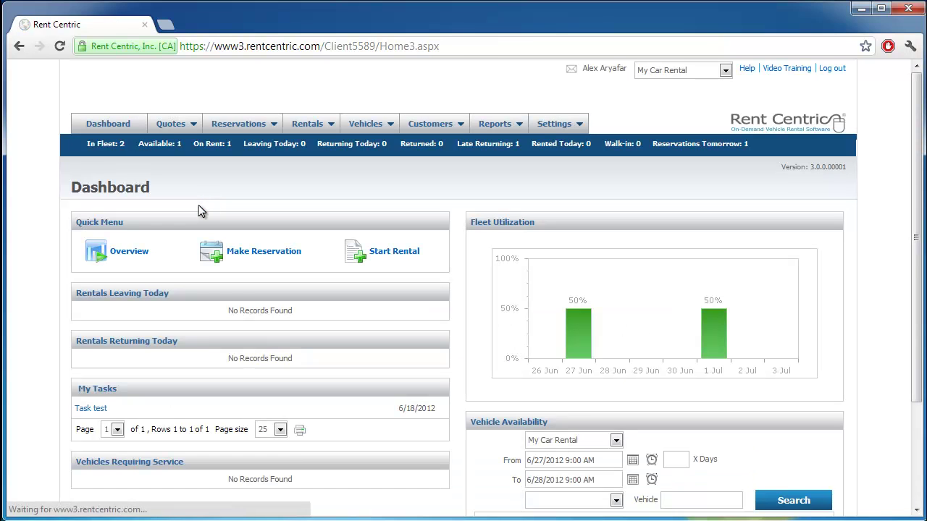
left_click(135, 253)
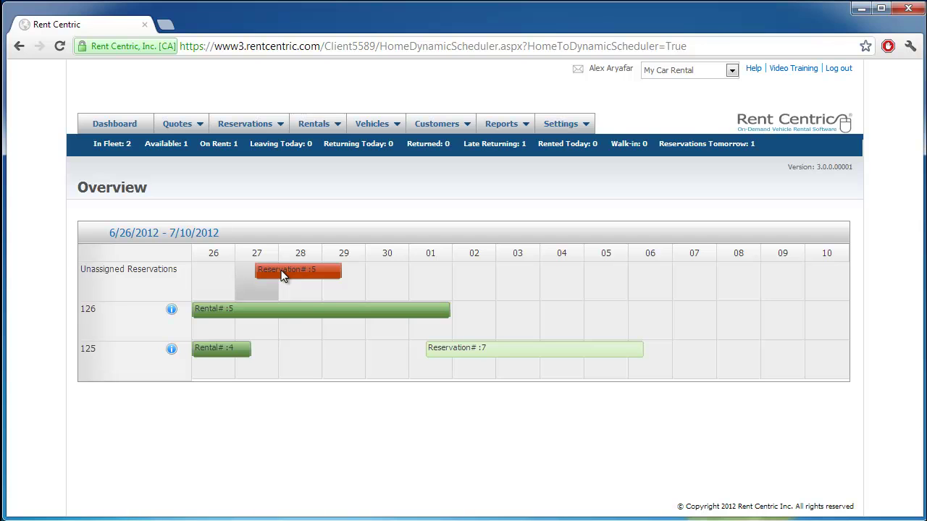
left_click_drag(281, 271, 265, 292)
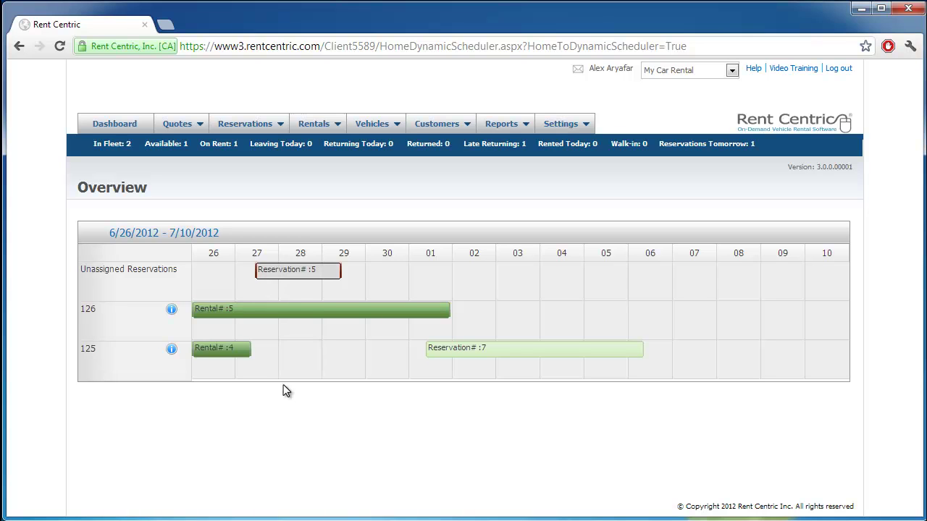
- Examine the actions available for vehicle 126's rental, vehicle 125's upcoming reservation and vehicle 125's free slot on July 7
right_click(306, 310)
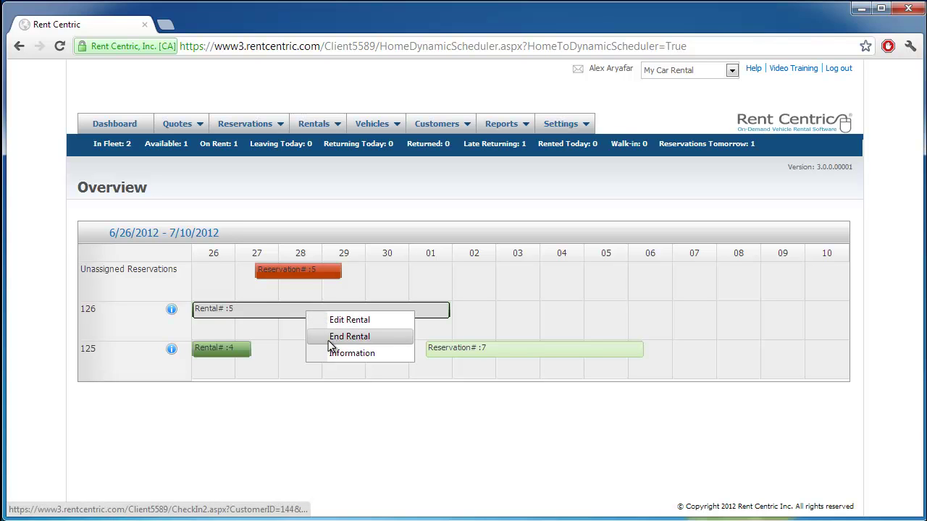
mouse_move(328, 356)
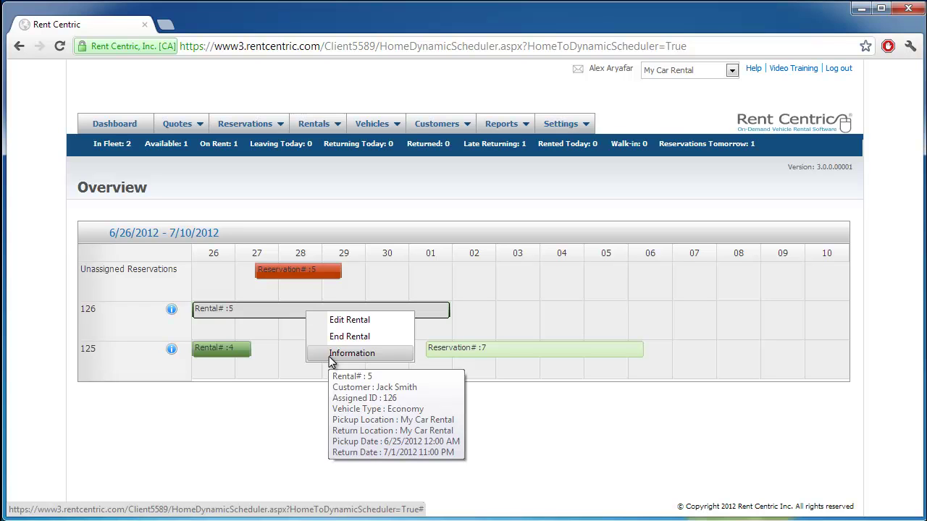
right_click(470, 352)
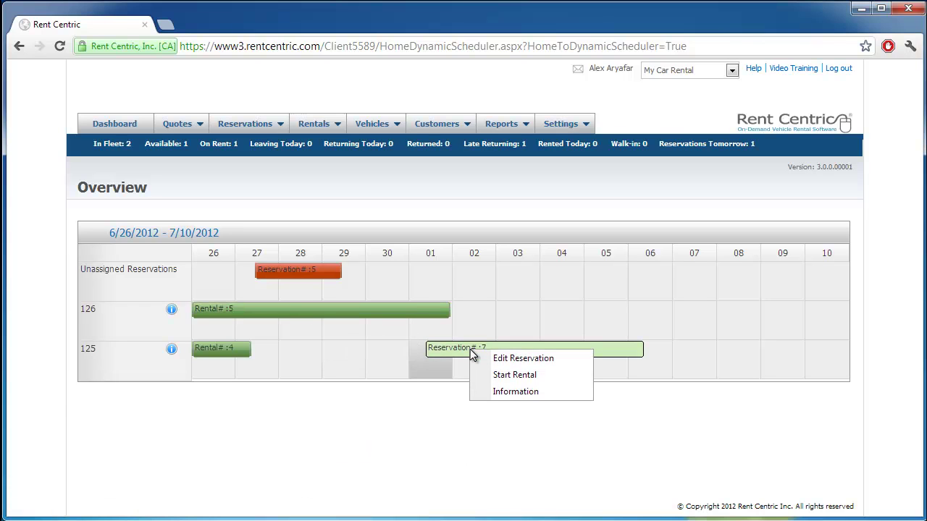
left_click(494, 392)
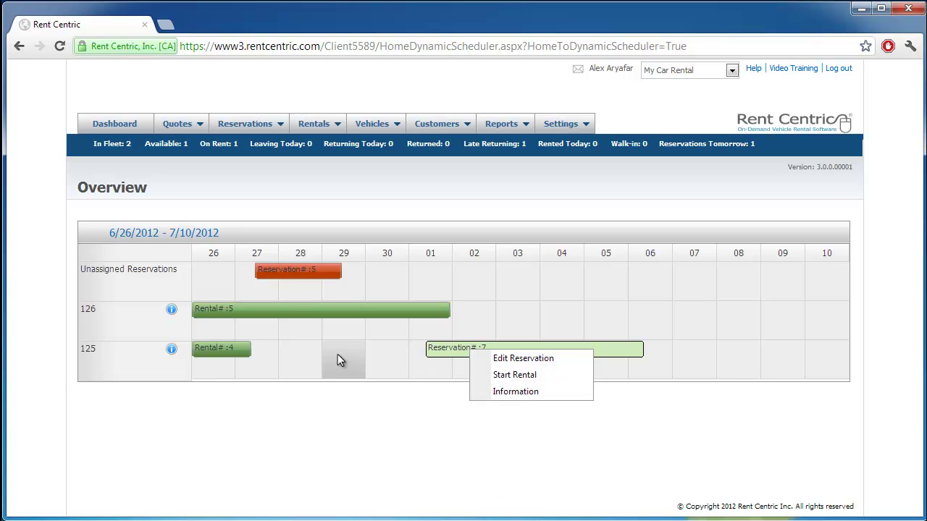
right_click(697, 347)
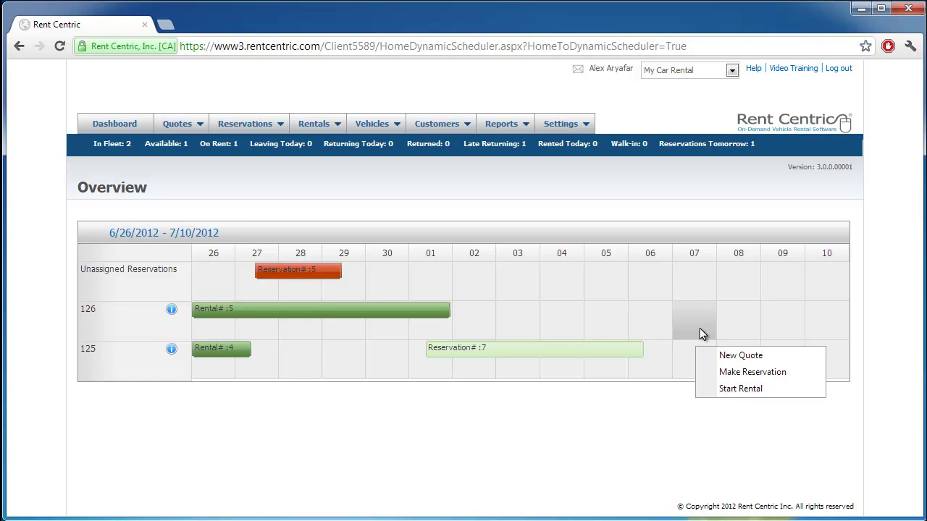
left_click(369, 433)
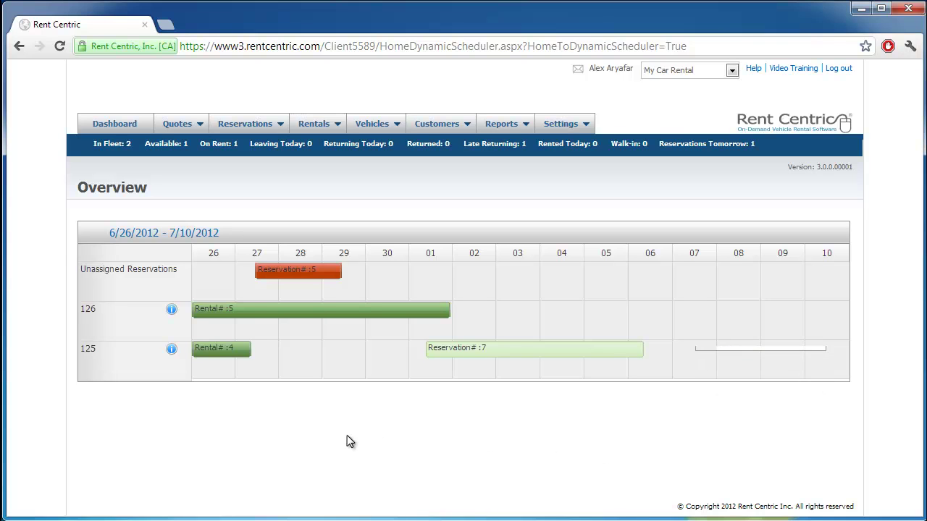
- Open the Daily Rental master rate for editing from the rental rates settings
left_click(115, 127)
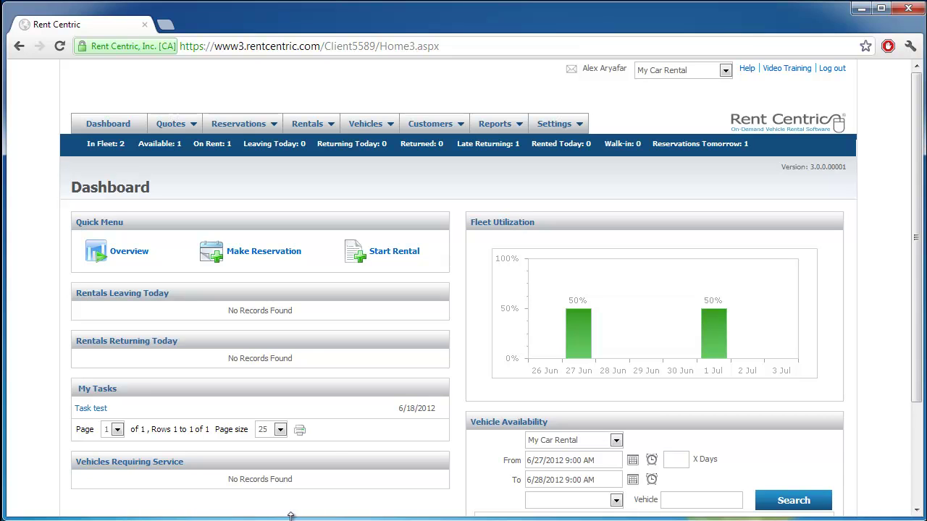
mouse_move(564, 126)
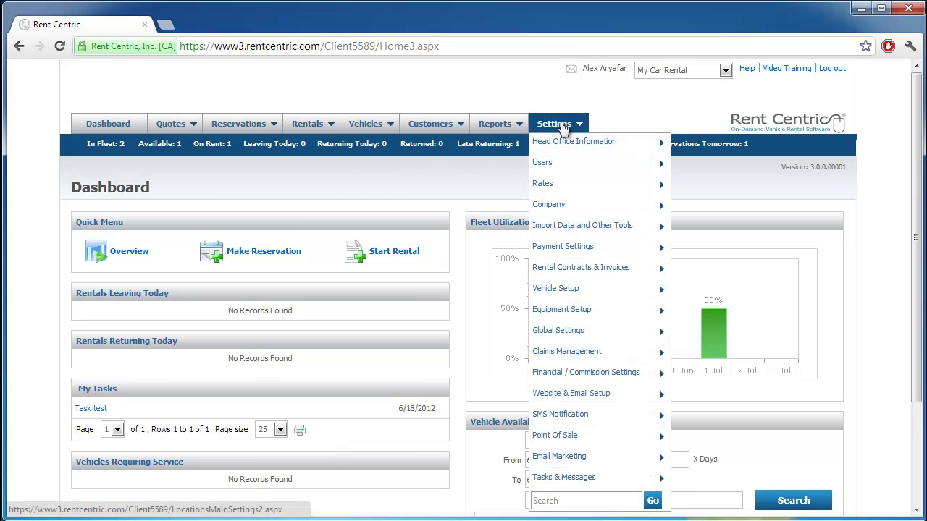
mouse_move(562, 182)
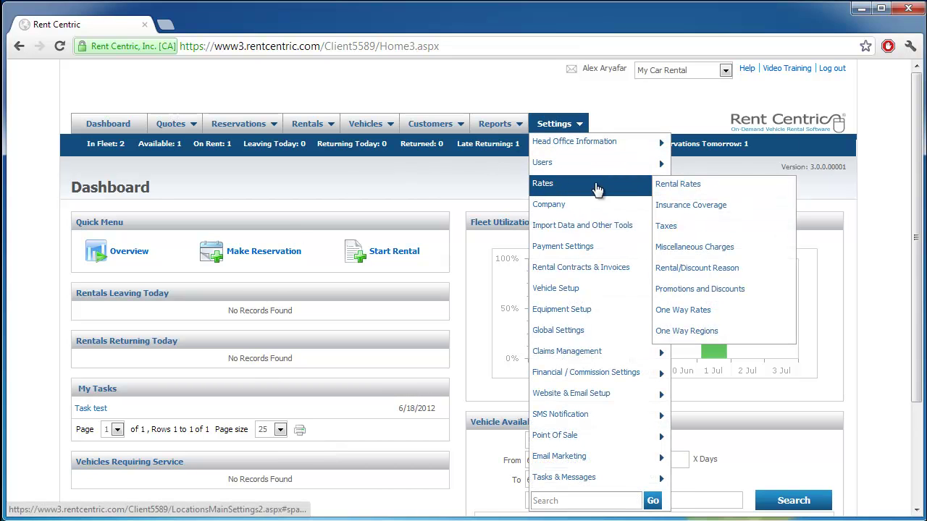
left_click(668, 185)
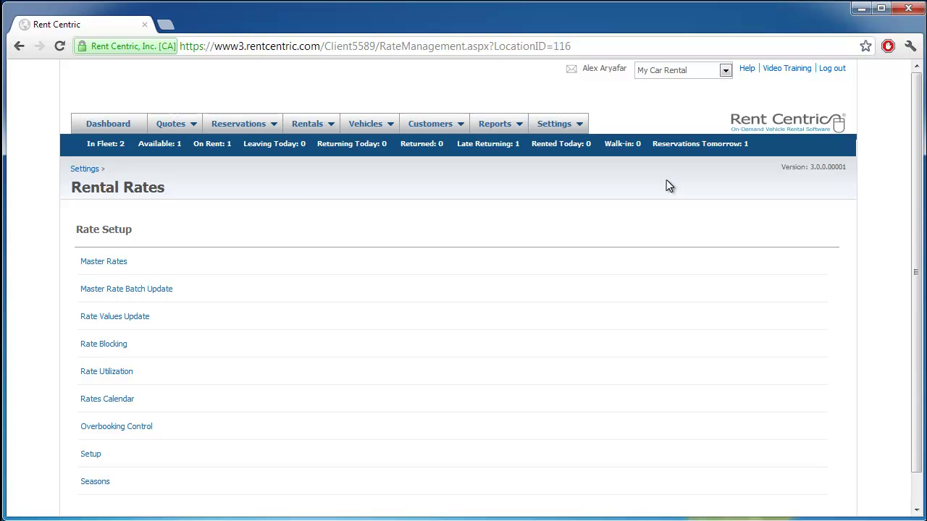
left_click(90, 268)
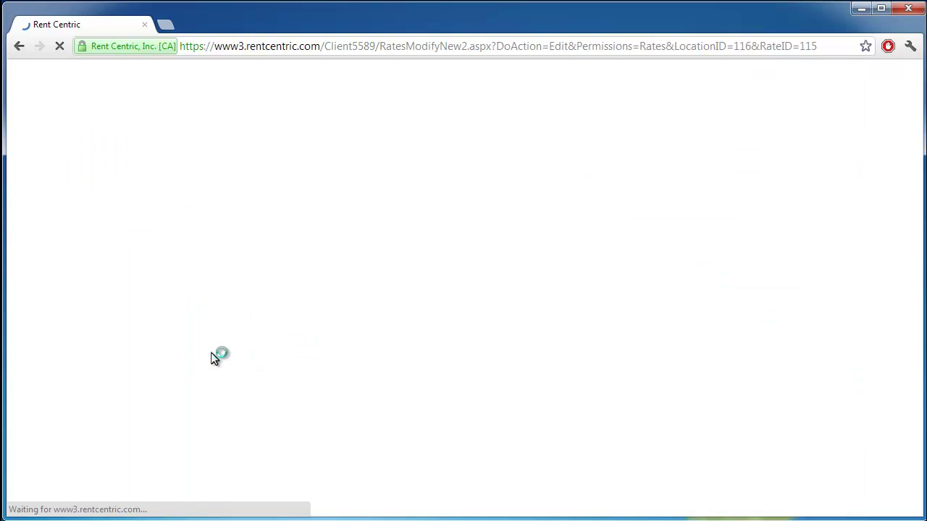
- Enable the Luxury vehicle type in the Daily Rental rate and set its daily and extra daily rates to 80
scroll(386, 371, "down", 2)
scroll(386, 371, "down", 3)
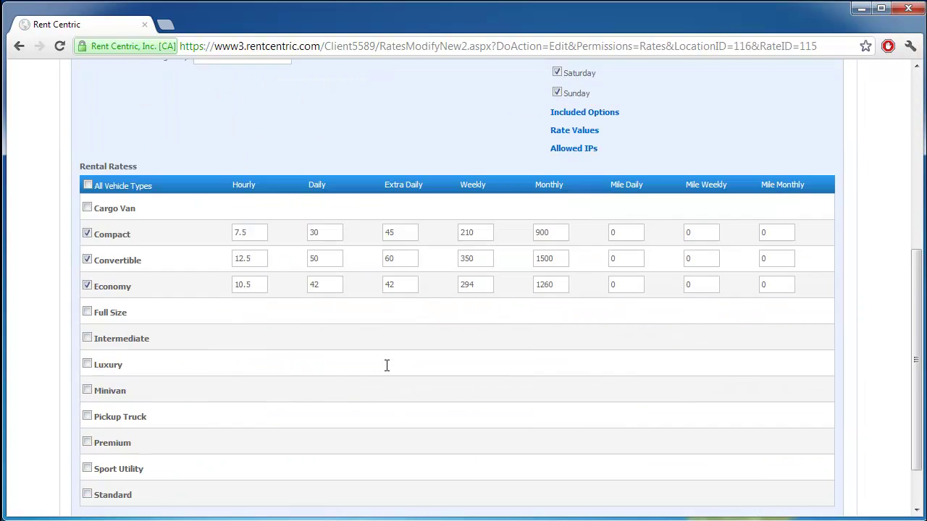
scroll(386, 370, "up", 4)
scroll(386, 371, "down", 2)
scroll(386, 368, "down", 1)
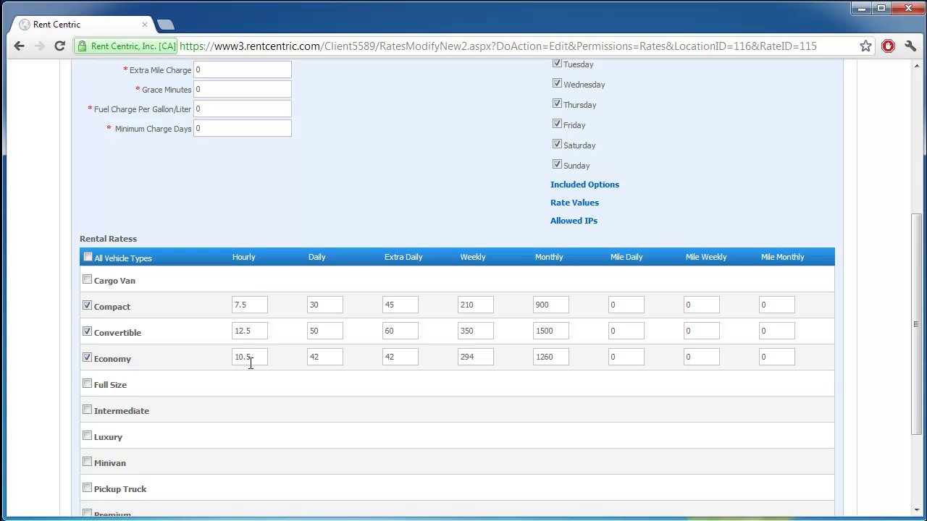
left_click(86, 438)
left_click(334, 435)
type("80")
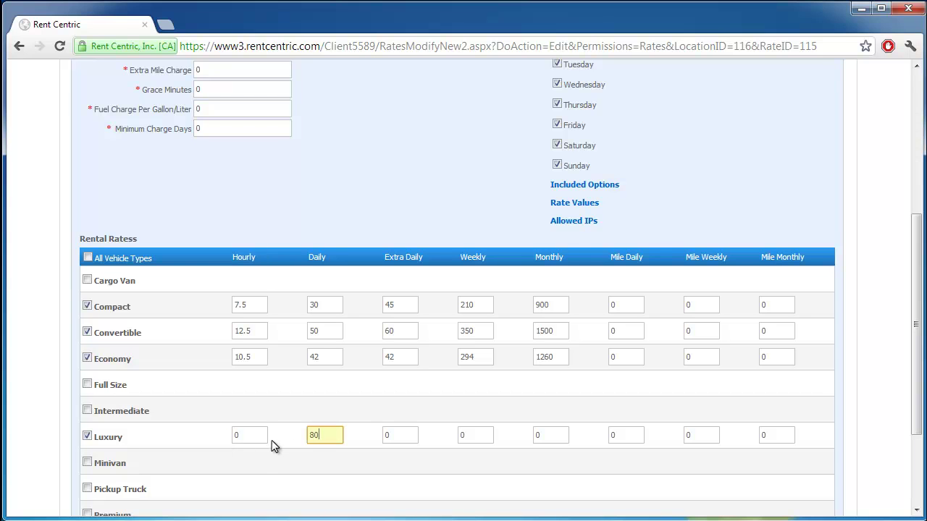
left_click(397, 435)
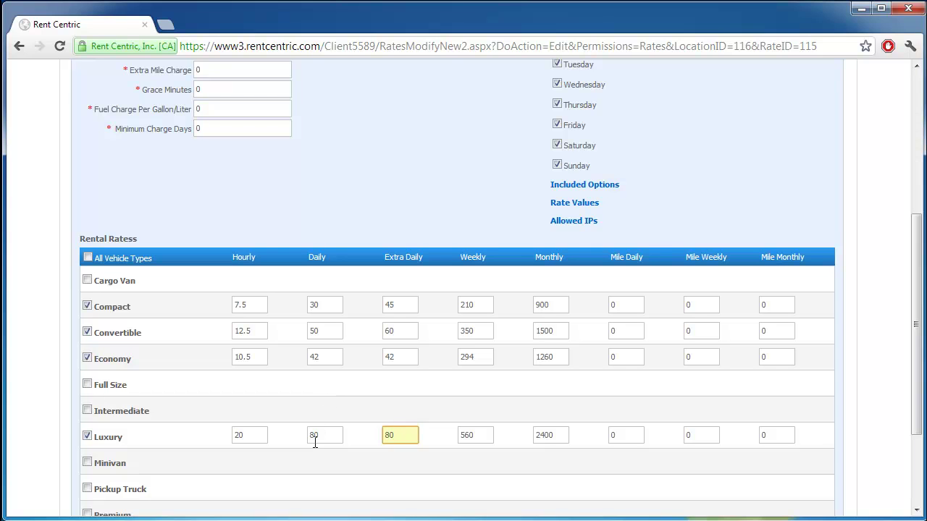
- Review the rest of the Daily Rental rate form and return to the Rental Rates setup page without saving
scroll(315, 443, "down", 3)
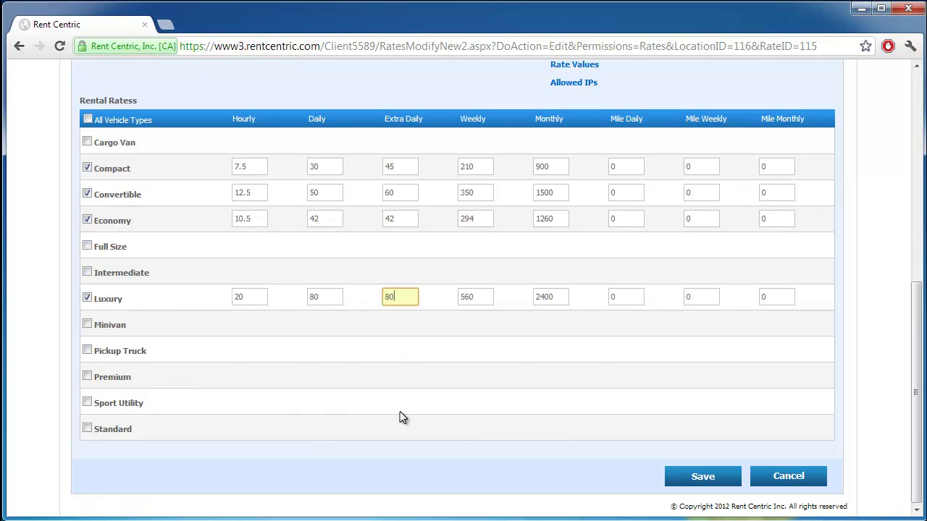
scroll(401, 414, "up", 9)
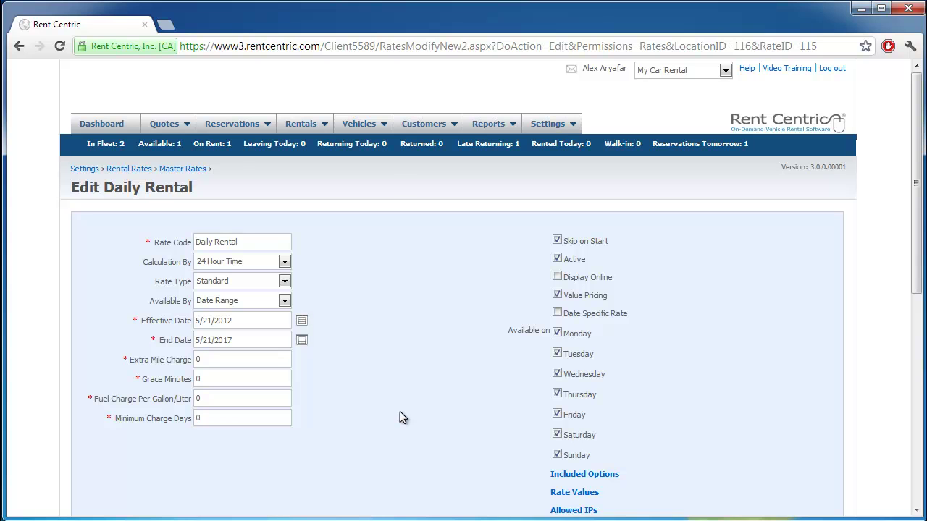
left_click(137, 169)
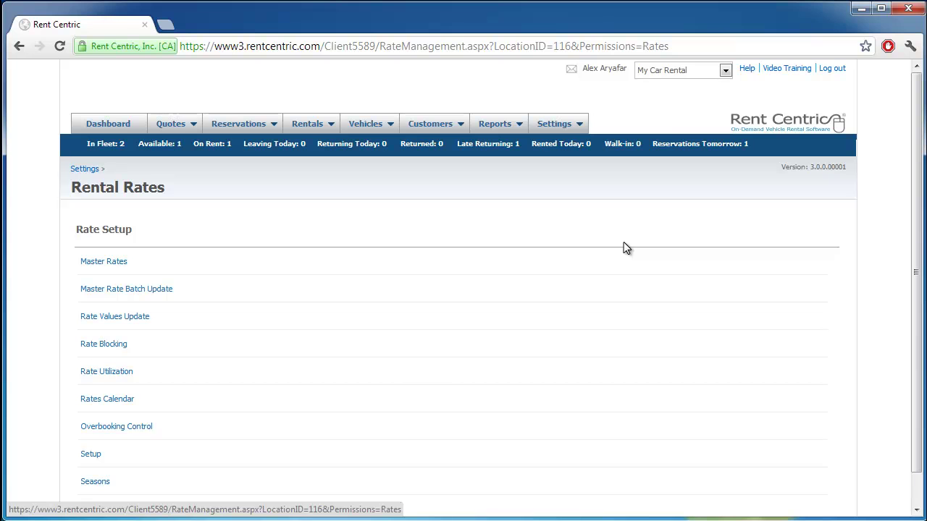
- Return to the dashboard and open the Damage Locations list from the vehicle damage setup
left_click(108, 127)
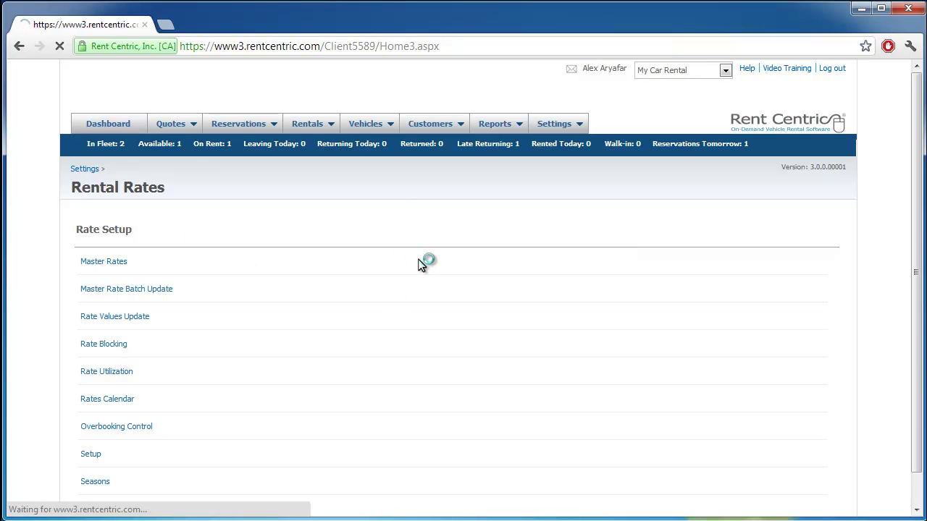
mouse_move(563, 136)
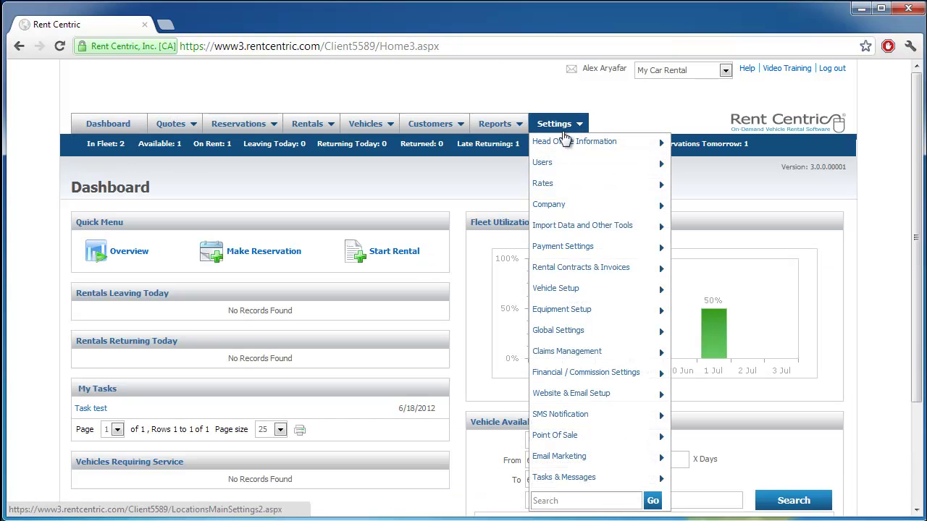
mouse_move(582, 299)
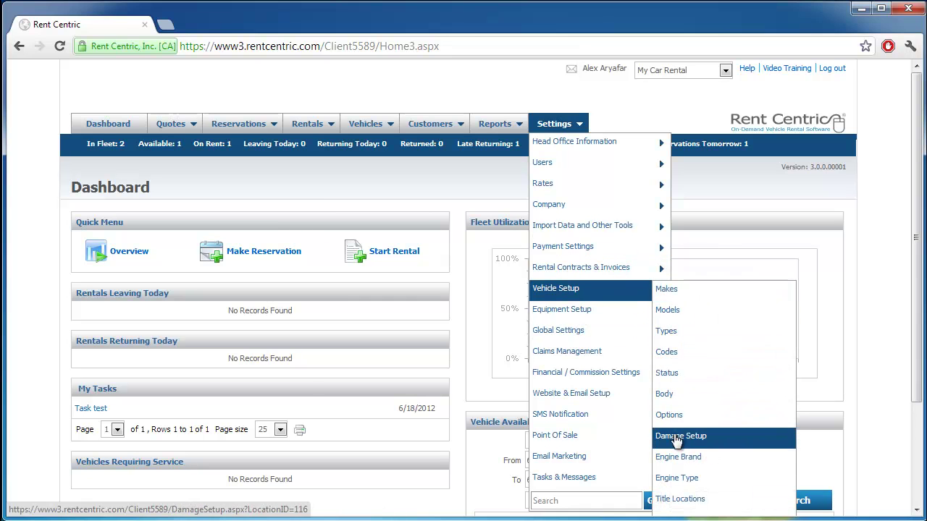
left_click(675, 436)
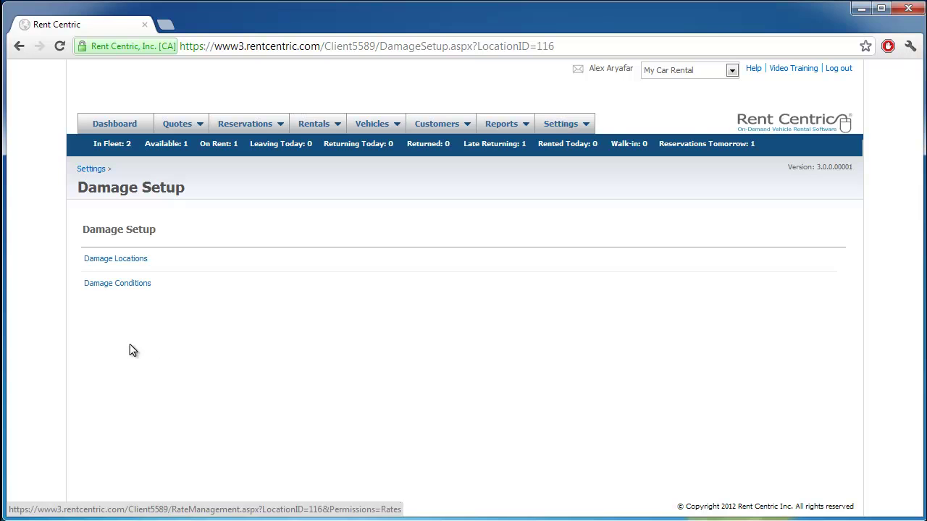
left_click(104, 262)
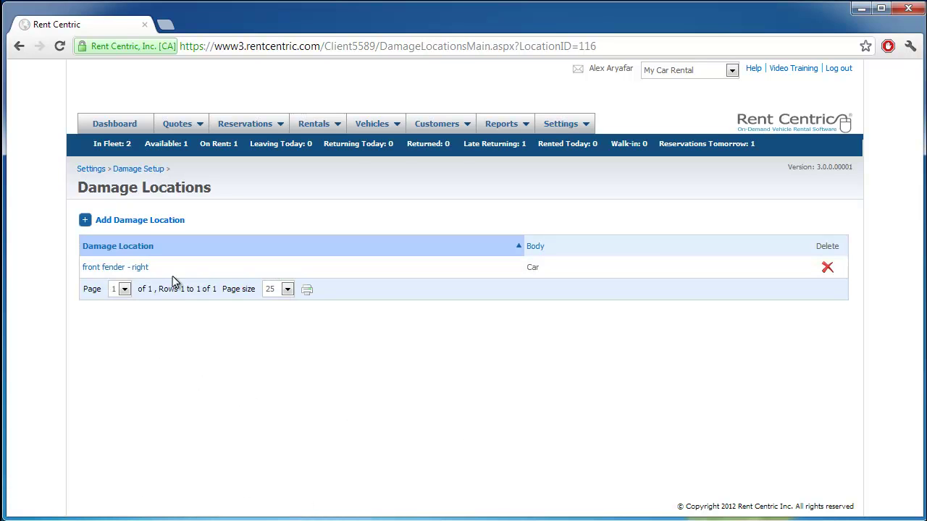
- Start a new damage location and review the vehicle body options offered for it
left_click(127, 225)
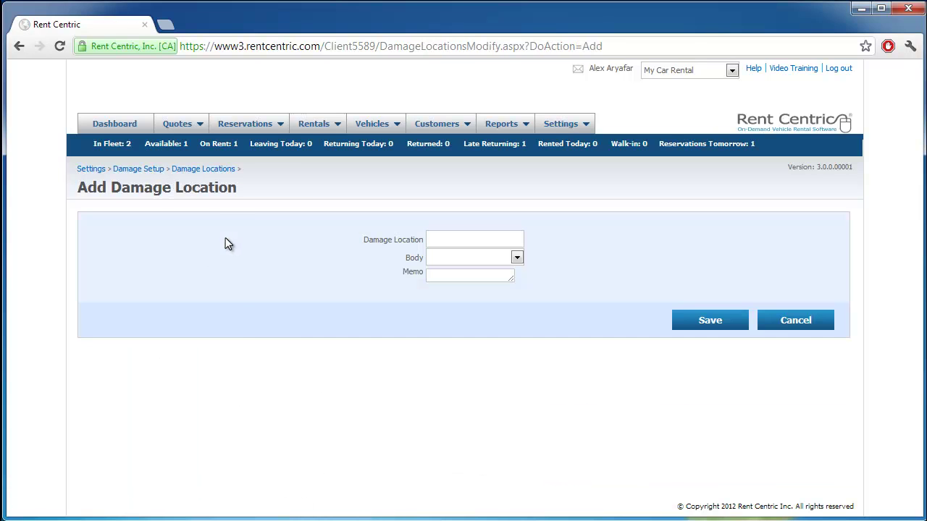
left_click(440, 241)
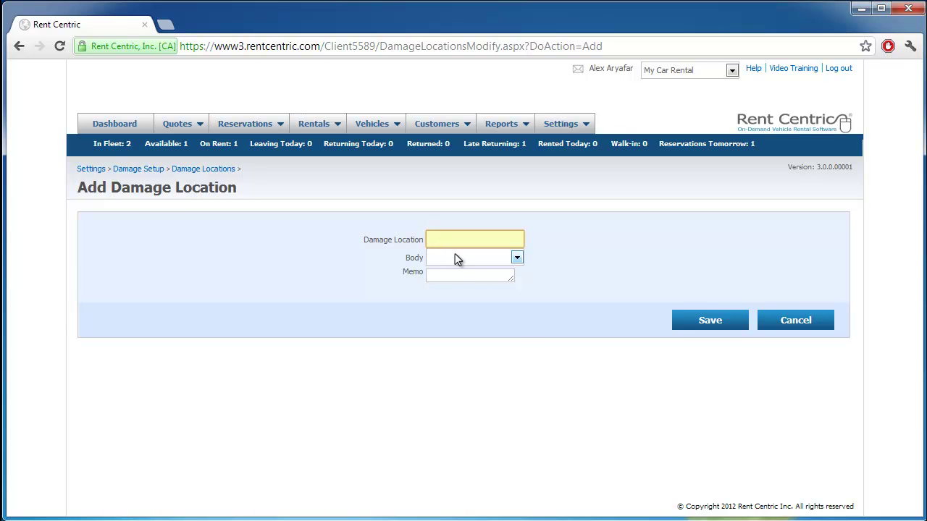
left_click(455, 256)
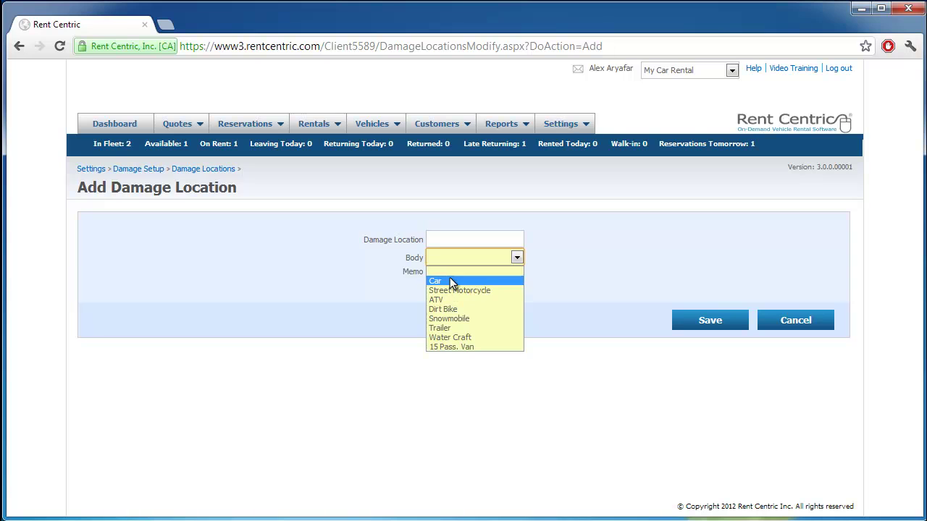
left_click(273, 277)
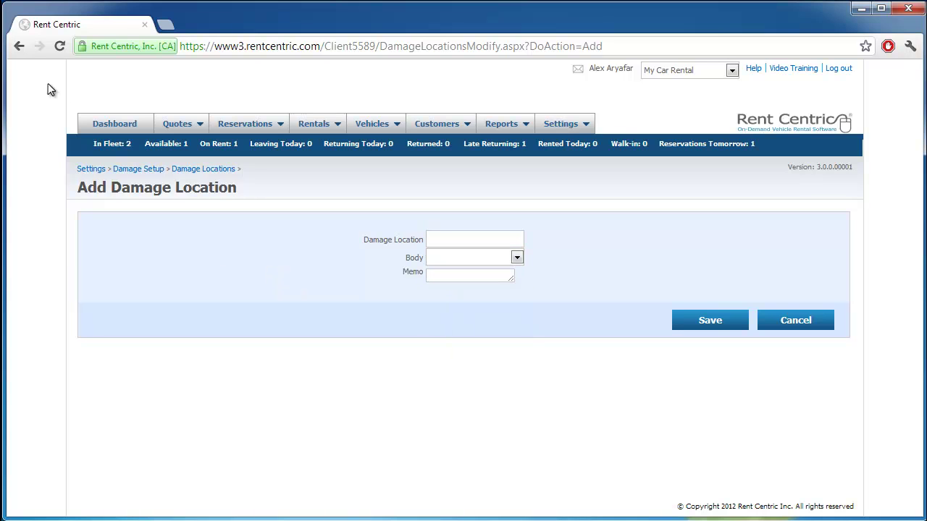
- Leave the new damage location form without saving and open the Damage Conditions list
left_click(19, 46)
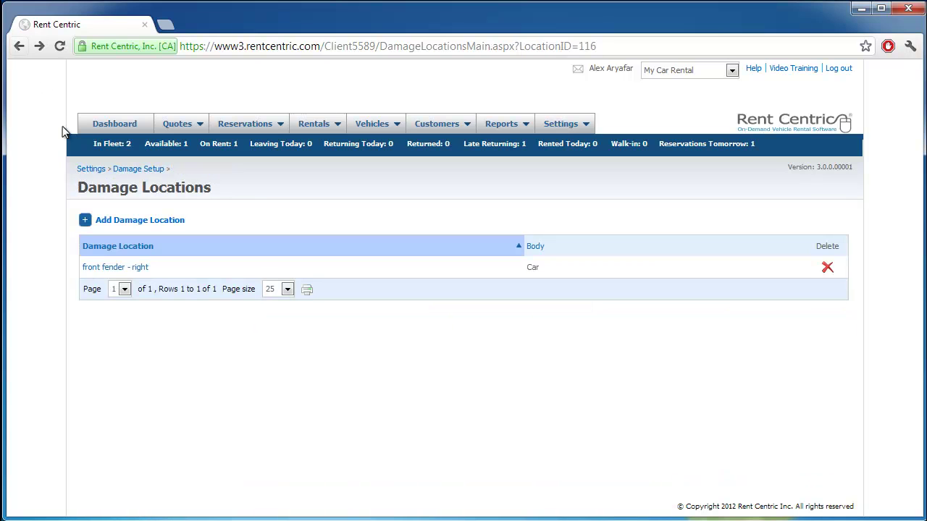
left_click(19, 46)
left_click(118, 283)
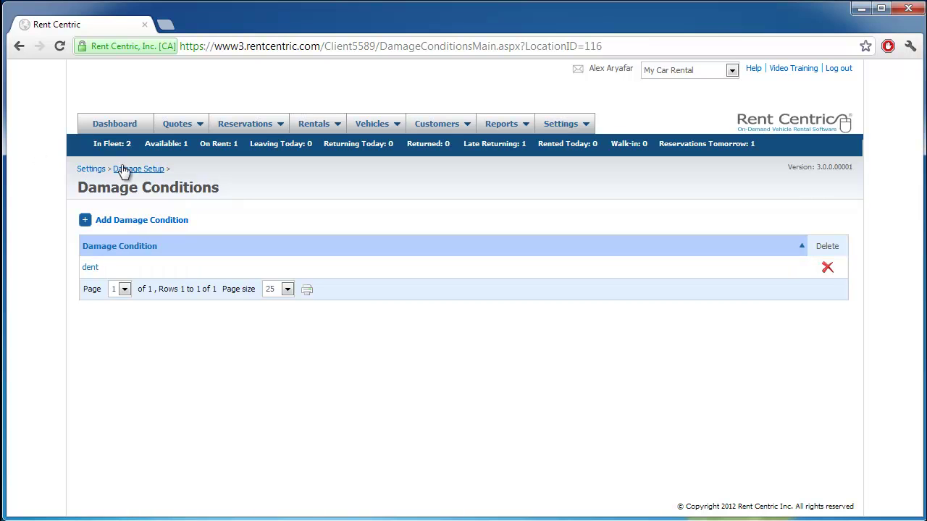
- Open the Car entry in the vehicle body settings to review its inspection image field, and return to the dashboard
mouse_move(572, 126)
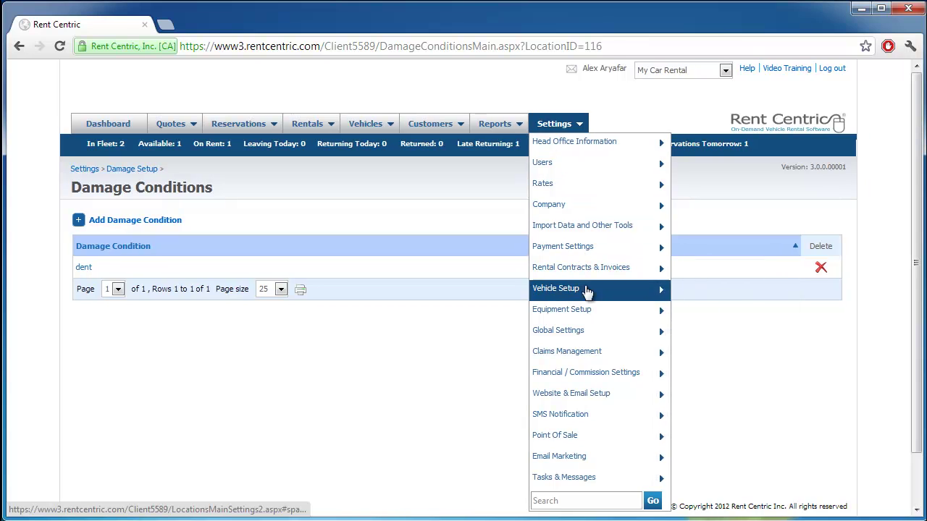
mouse_move(626, 297)
left_click(670, 394)
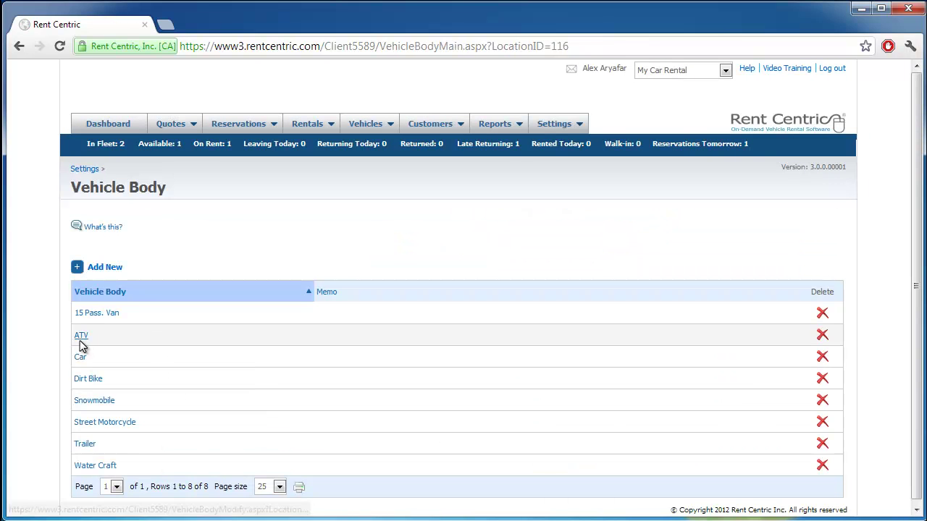
left_click(80, 360)
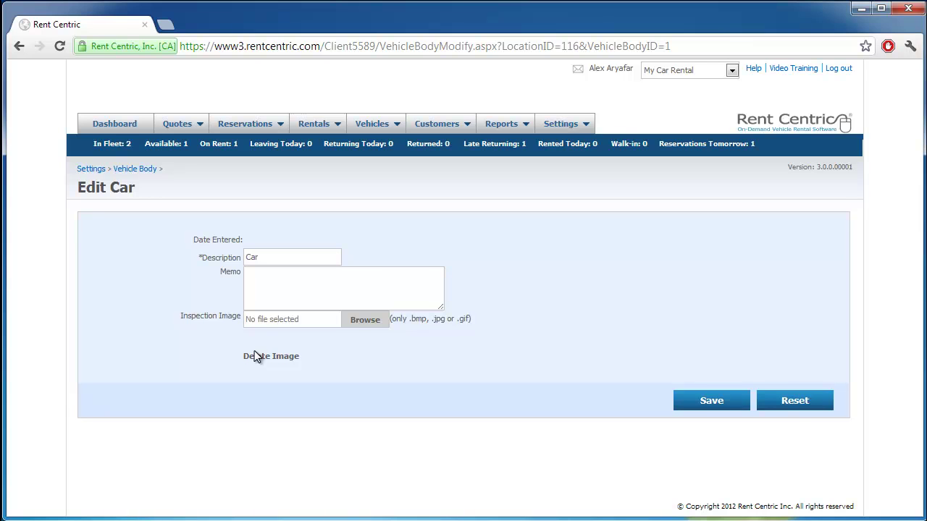
left_click(114, 124)
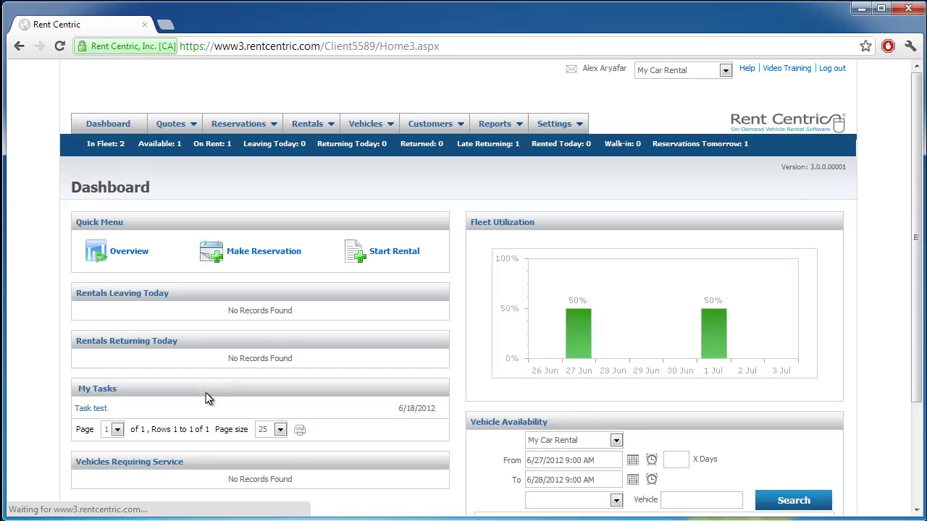